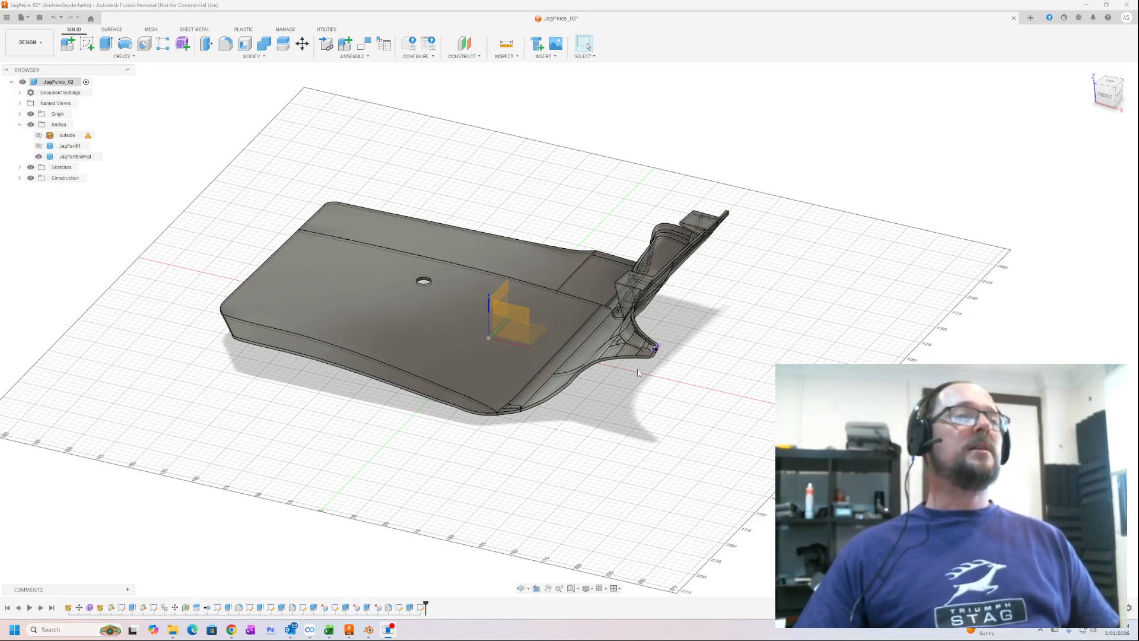
Mirror the JagPartEndFlat body across the origin YZ plane, with the operation set to New Body.
middle_click_drag(639, 373, 730, 419, "shift")
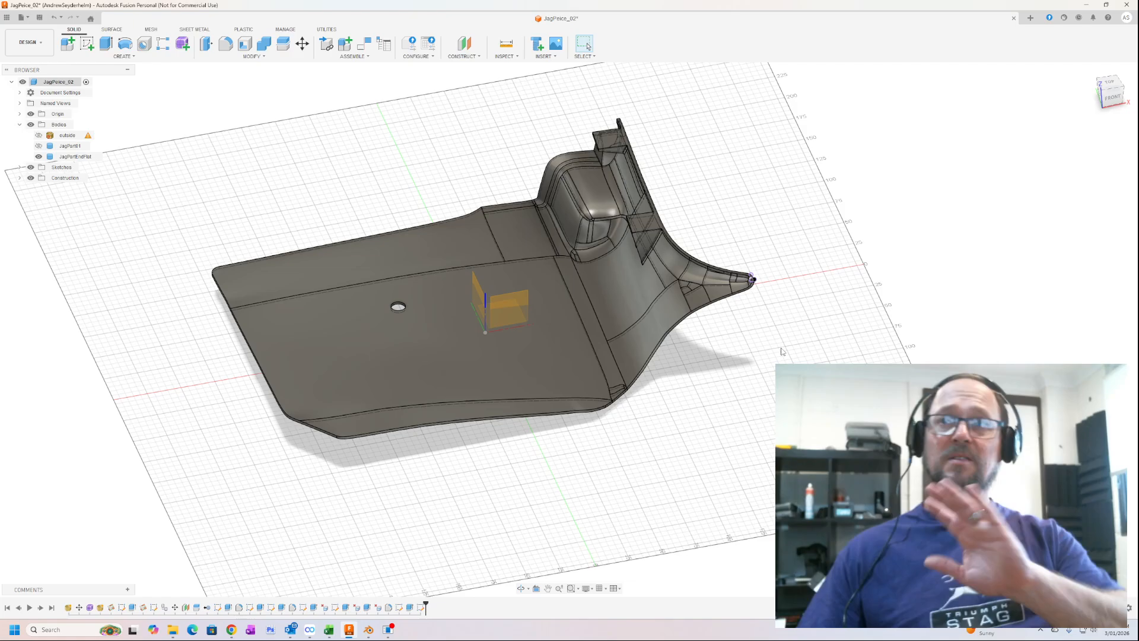
left_click(89, 157)
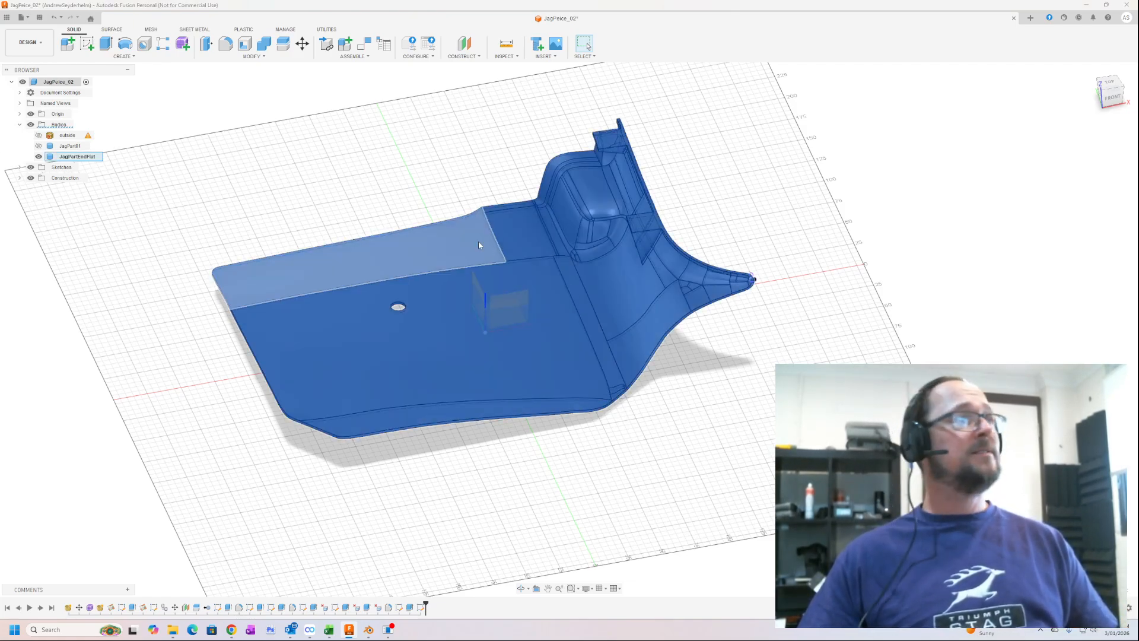
left_click(141, 57)
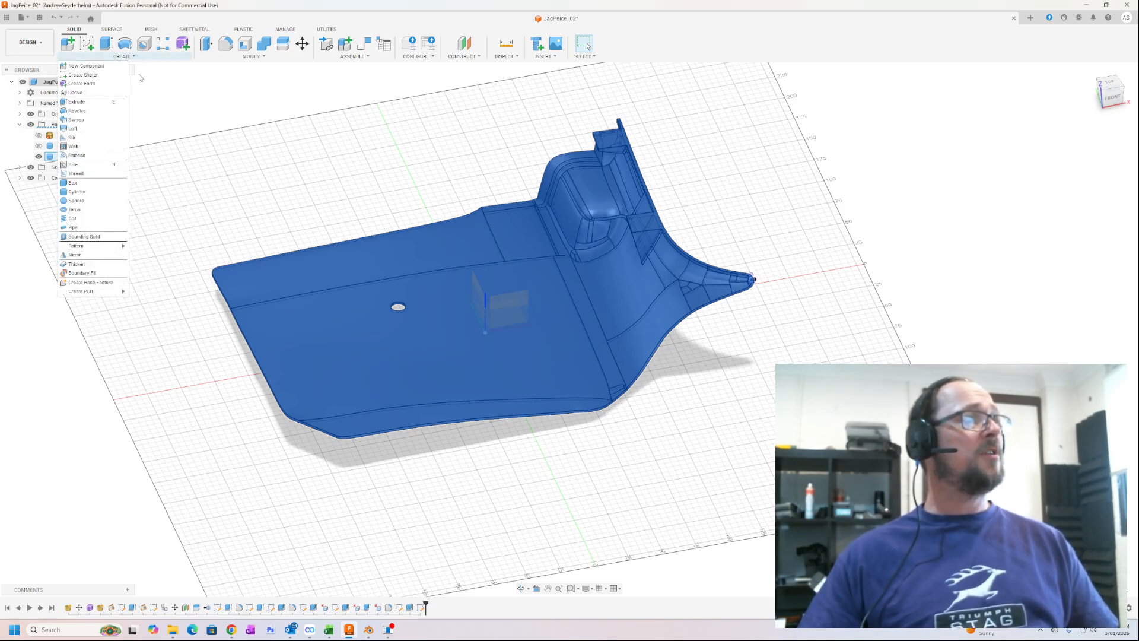
left_click(76, 255)
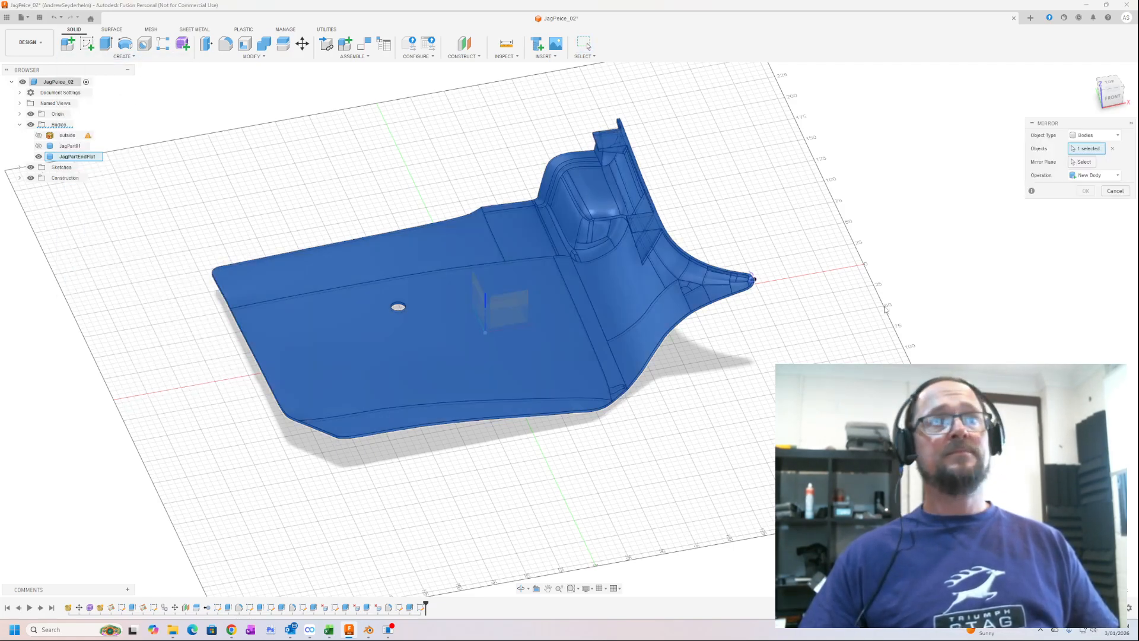
left_click(1086, 162)
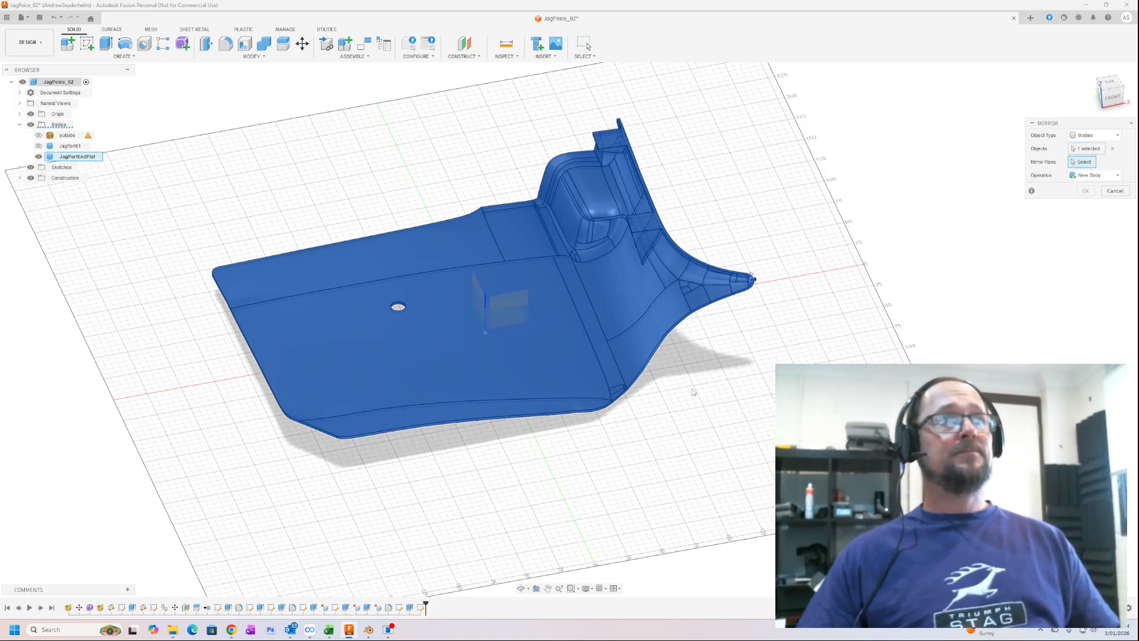
left_click(480, 298)
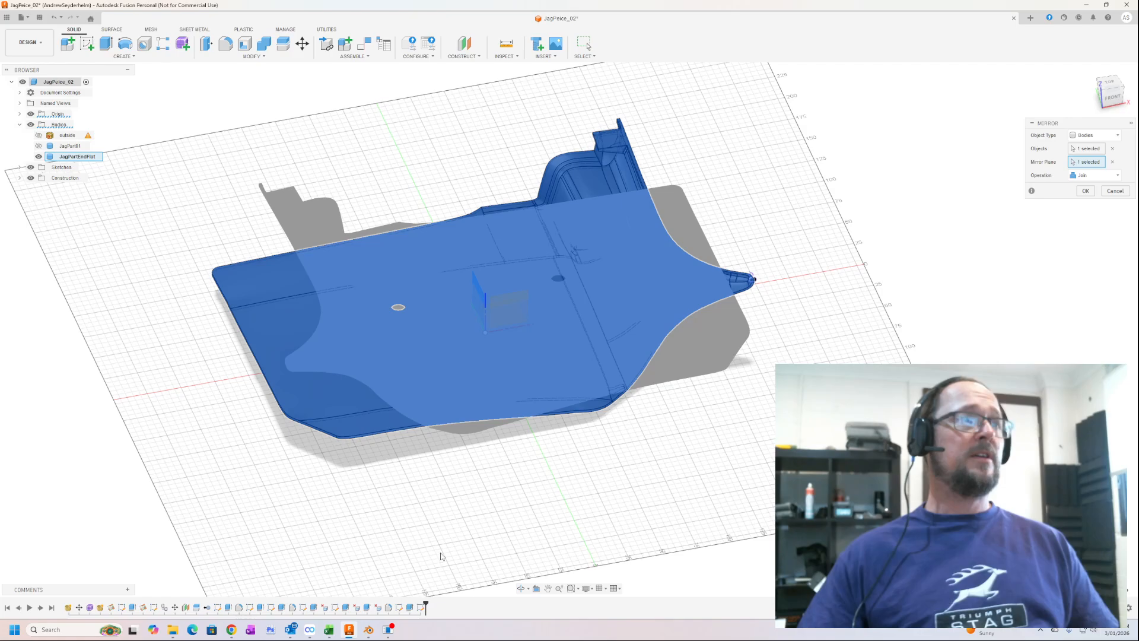
left_click(1101, 176)
left_click(1055, 216)
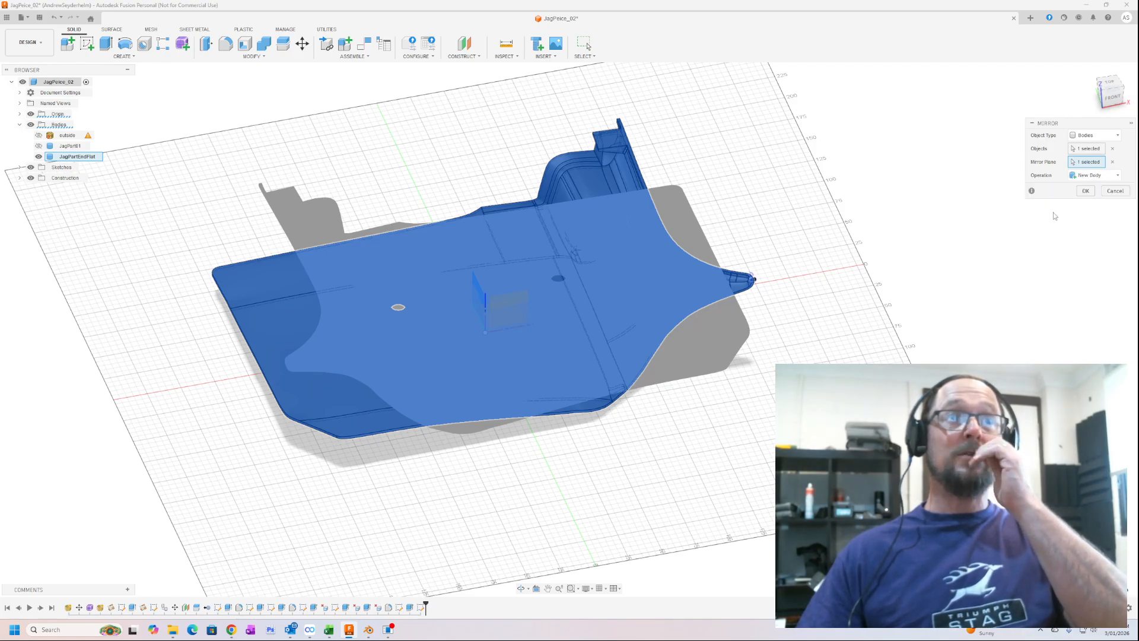
left_click(1085, 191)
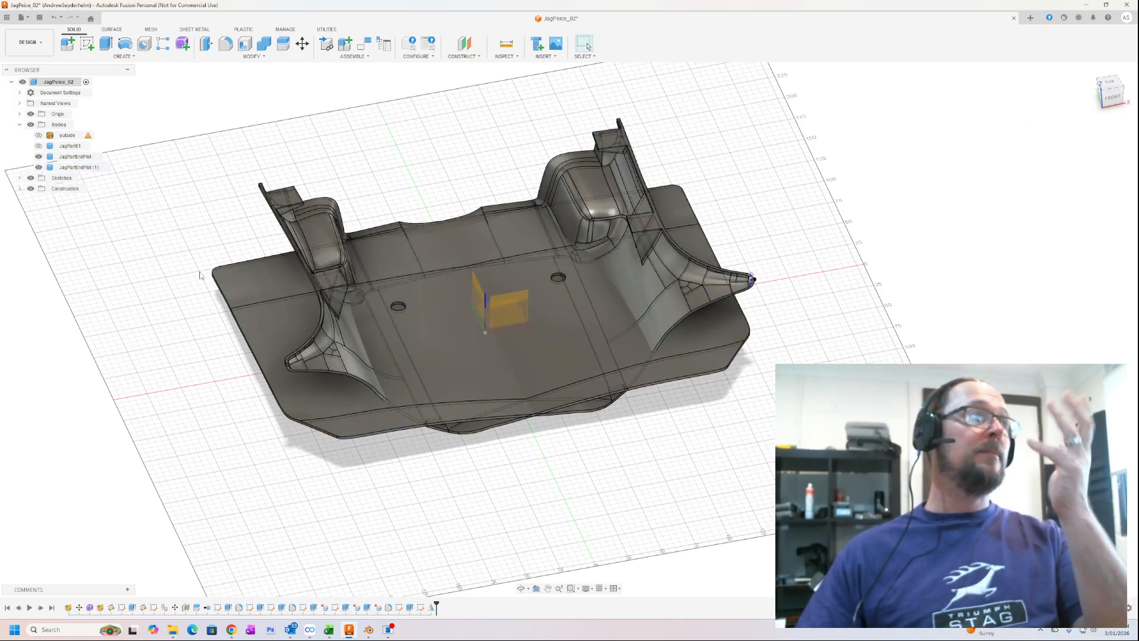
Move the mirrored body 340 mm along X so it sits beside the original part.
left_click(104, 168)
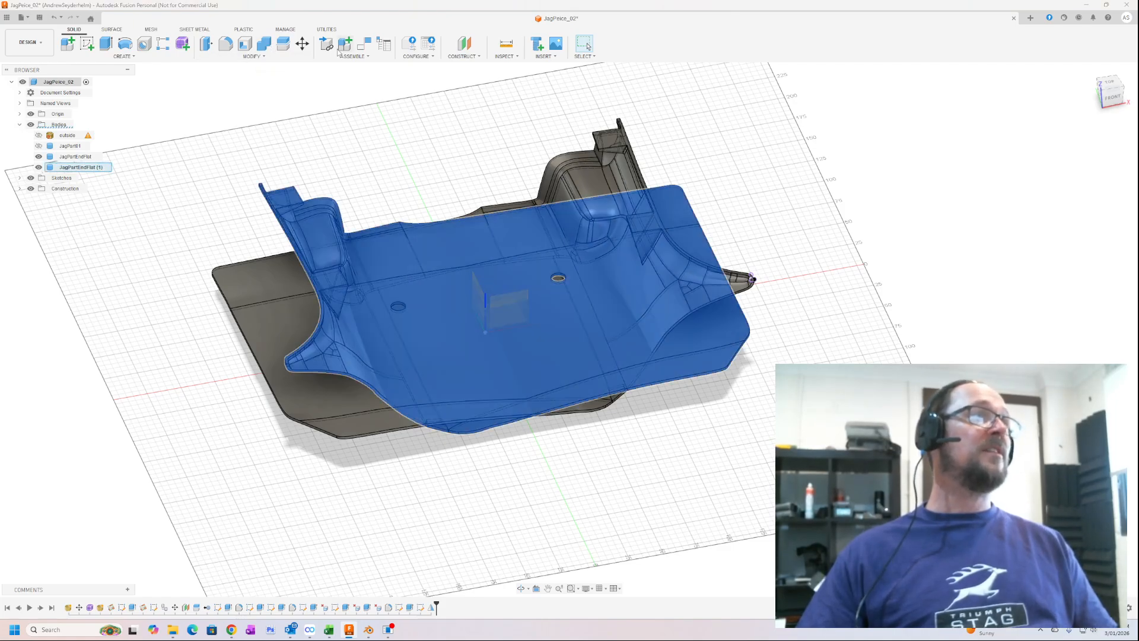
left_click(302, 43)
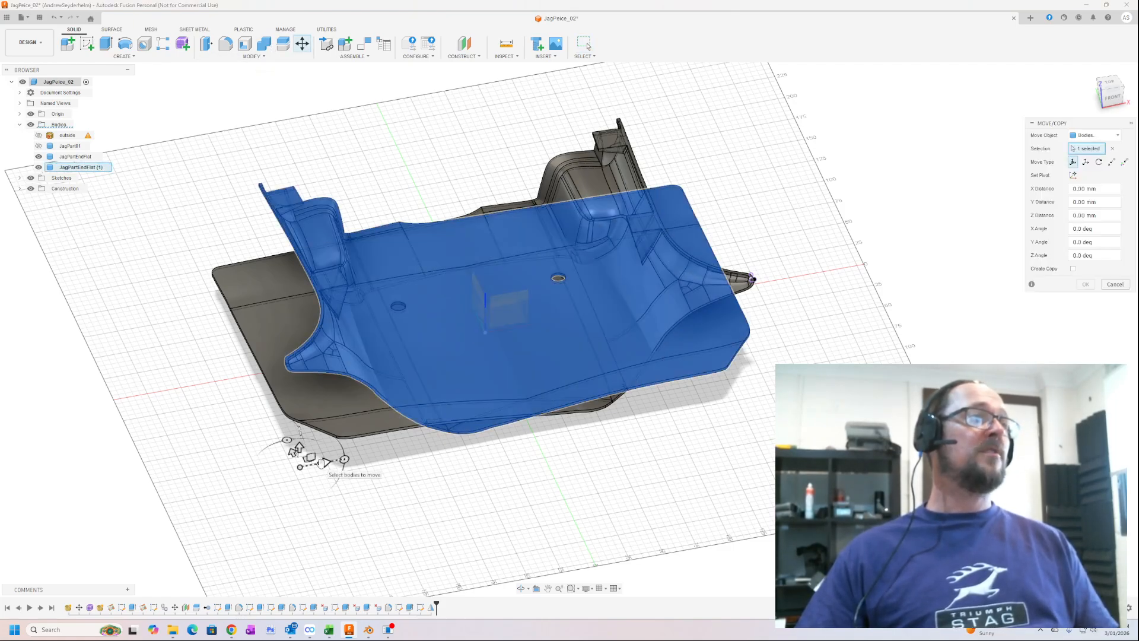
left_click_drag(324, 463, 770, 375)
middle_click_drag(919, 454, 633, 451)
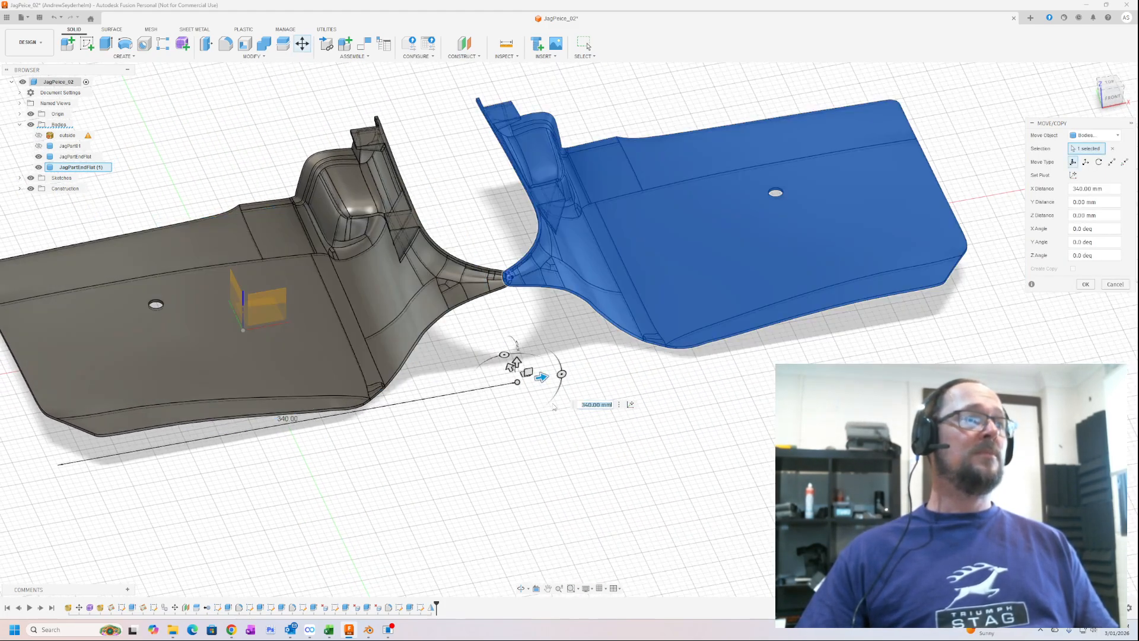
left_click(1092, 287)
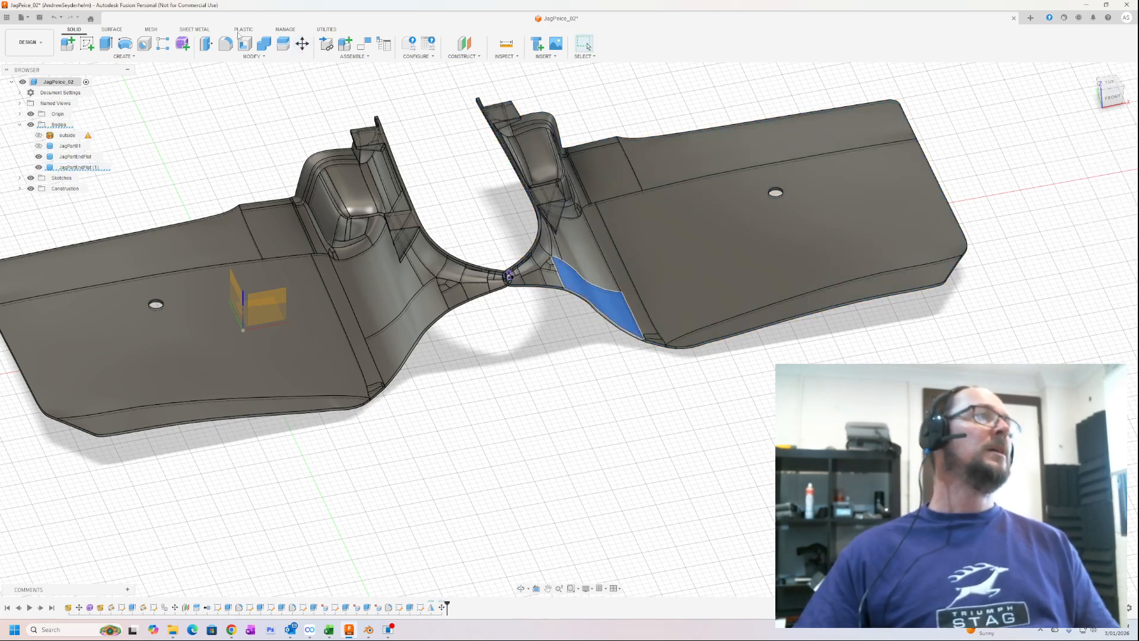
left_click(299, 47)
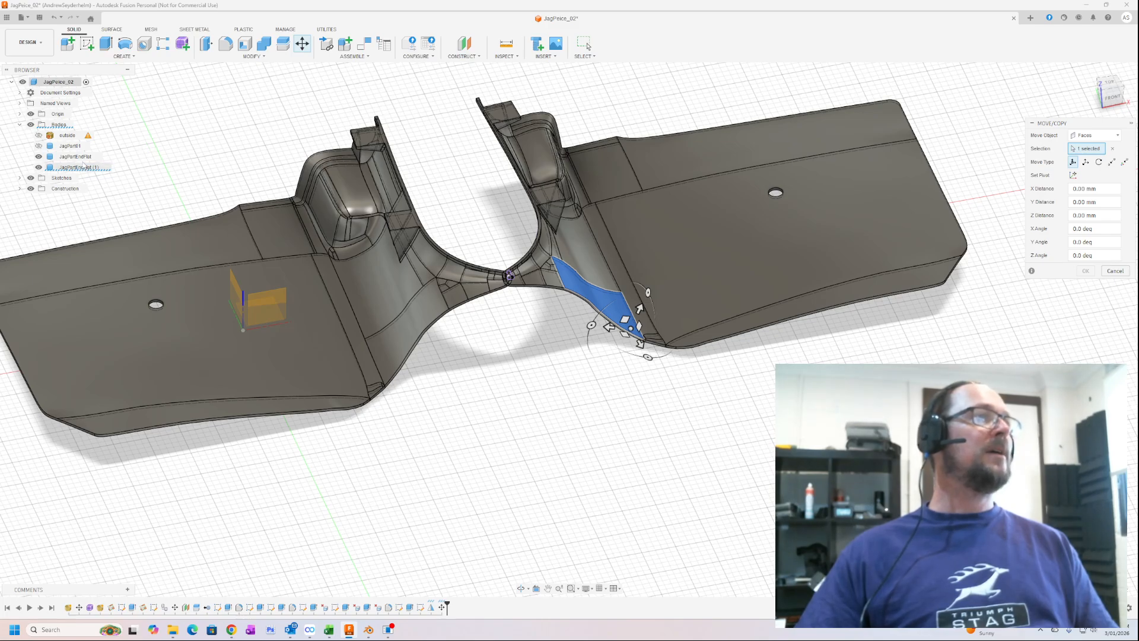
left_click(1114, 274)
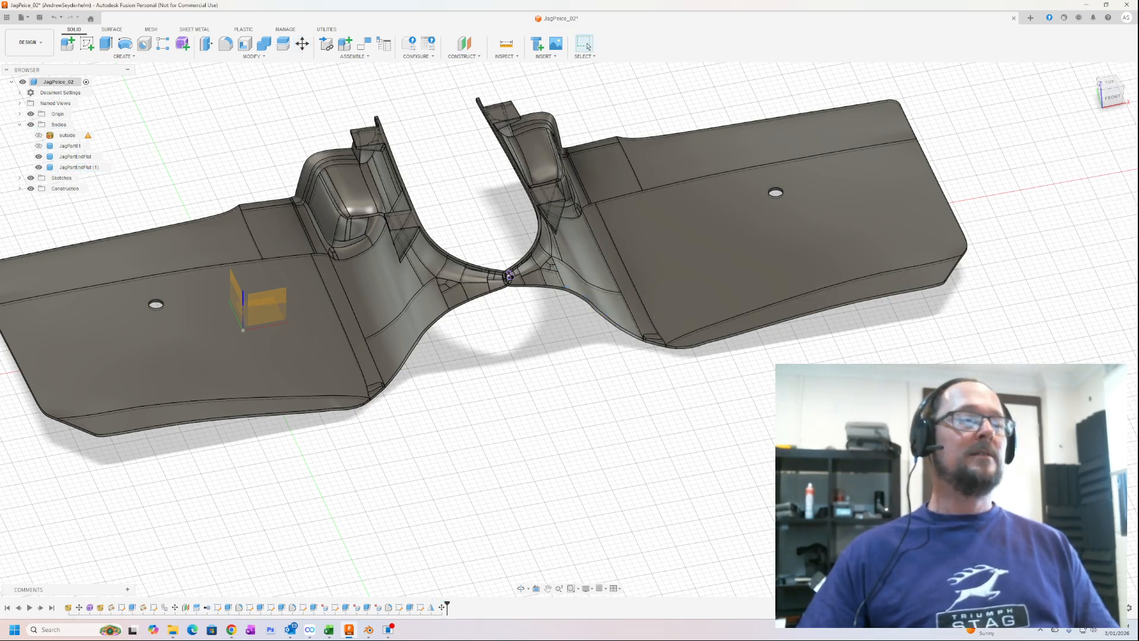
Hide the original JagPartEndFlat body and examine the mirrored copy on its own.
middle_click_drag(653, 333, 771, 276)
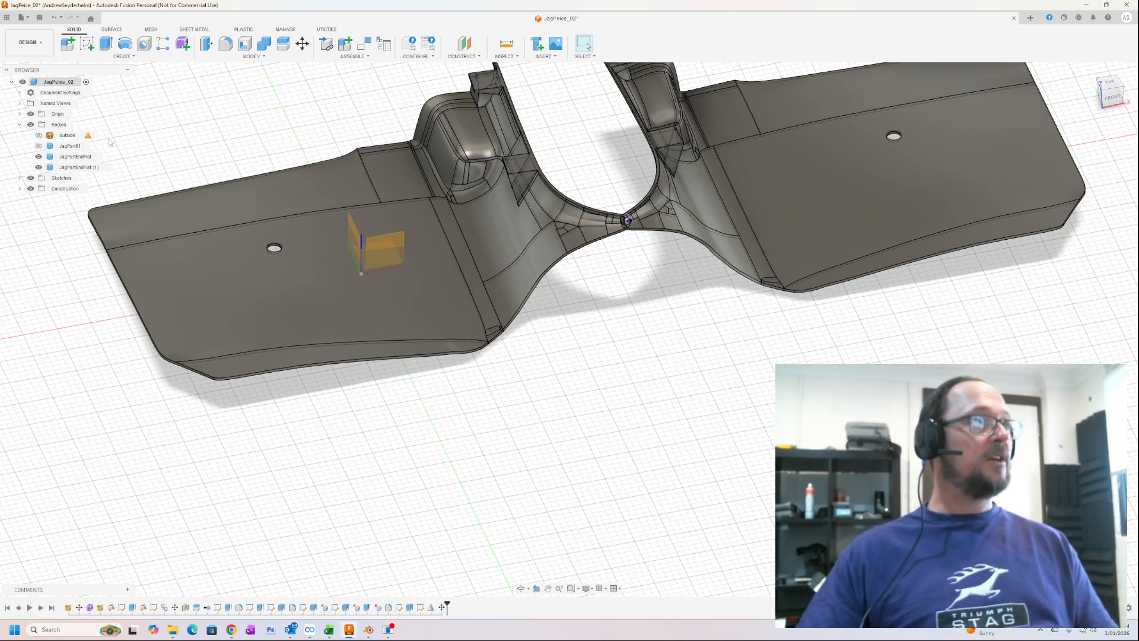
left_click(39, 156)
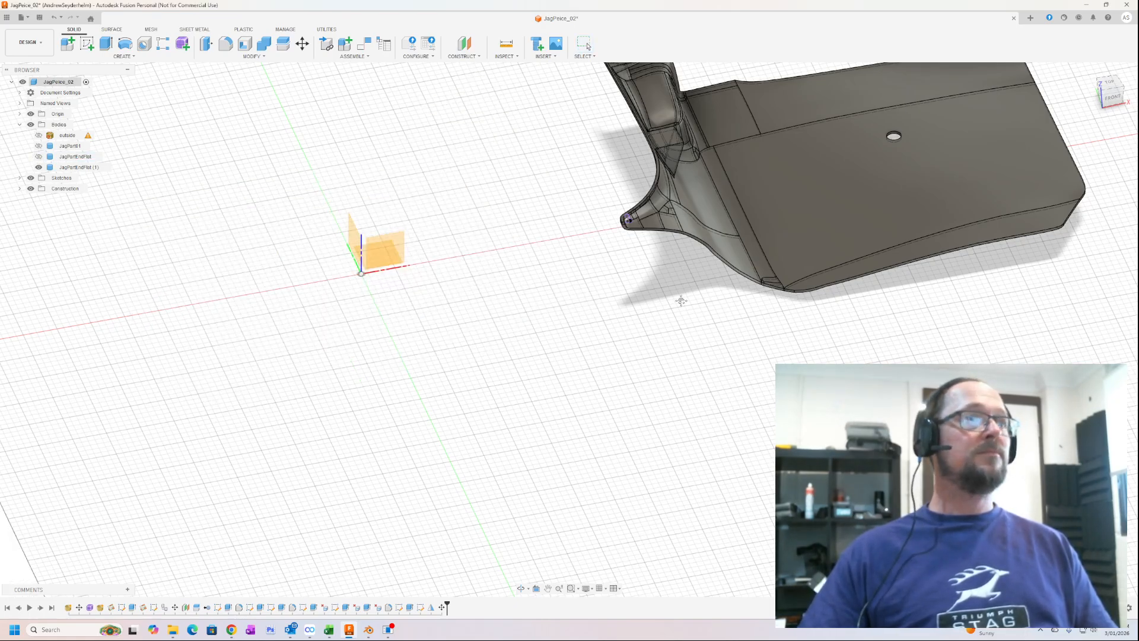
middle_click_drag(680, 297, 477, 461)
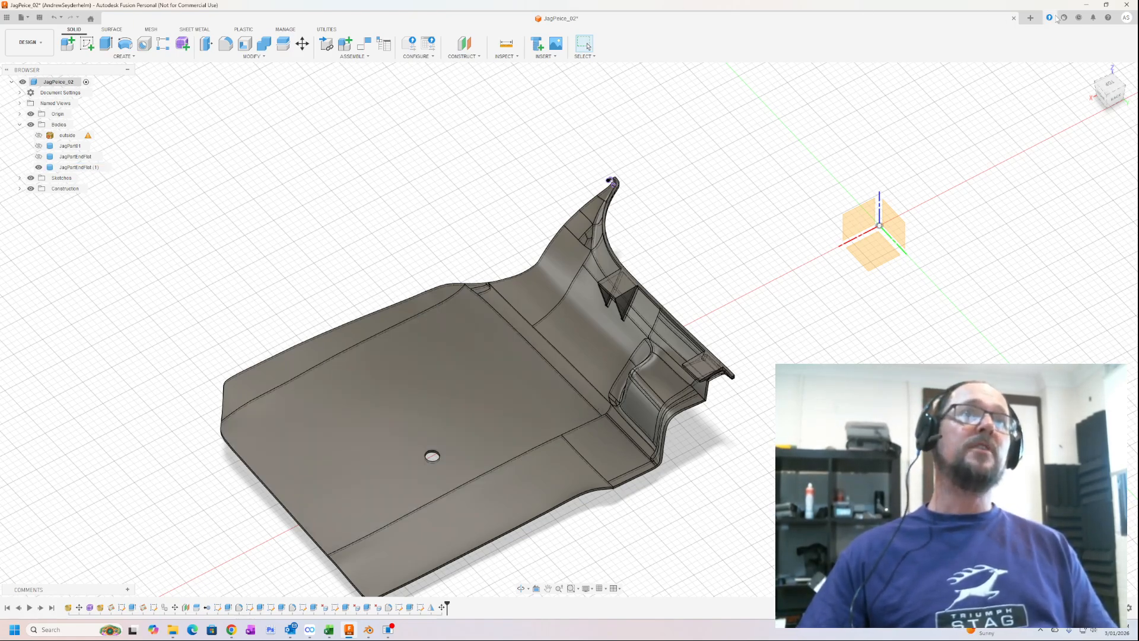
Switch to Blender and duplicate the JagPartEndFlat object, placing the copy about 349 m along X from the original.
left_click(1085, 7)
left_click(367, 631)
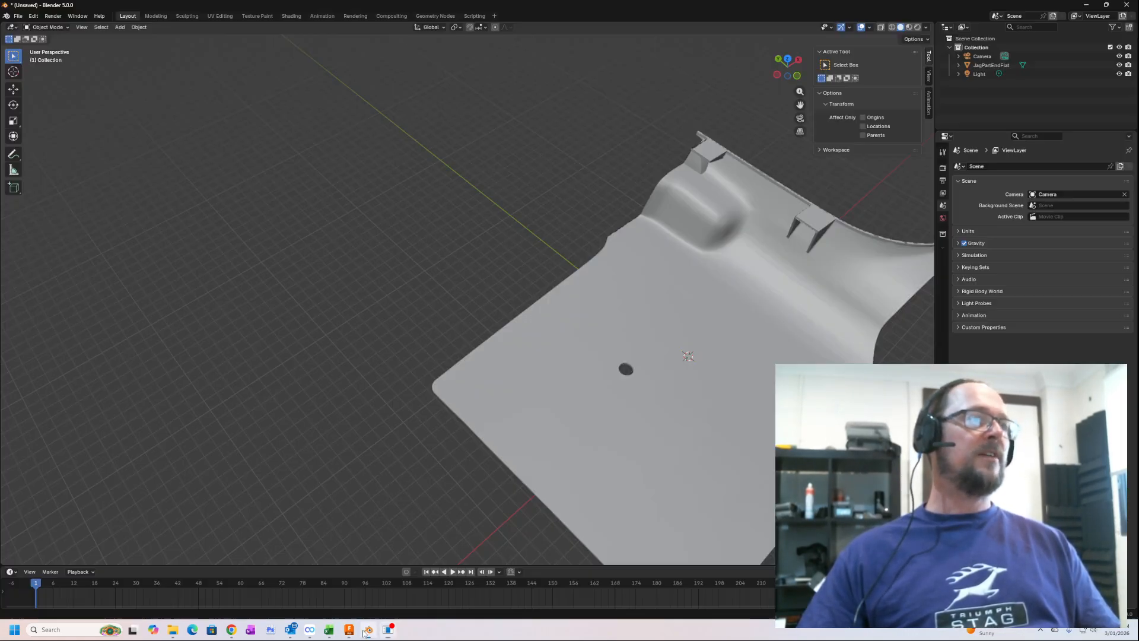
middle_click_drag(715, 433, 406, 245)
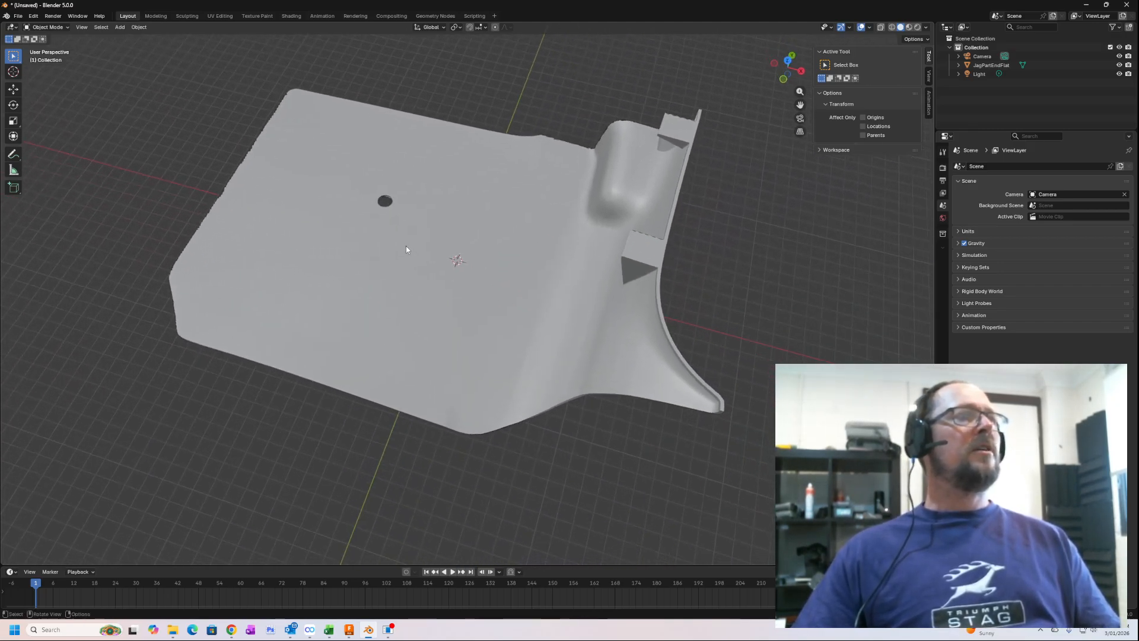
left_click(441, 216)
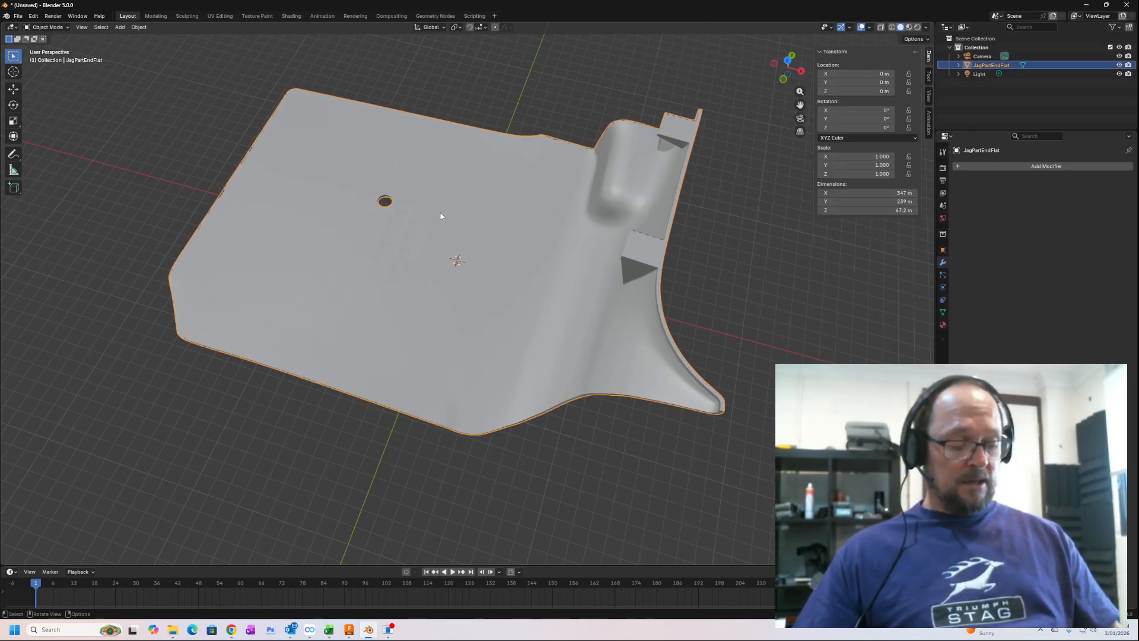
key("shift+d")
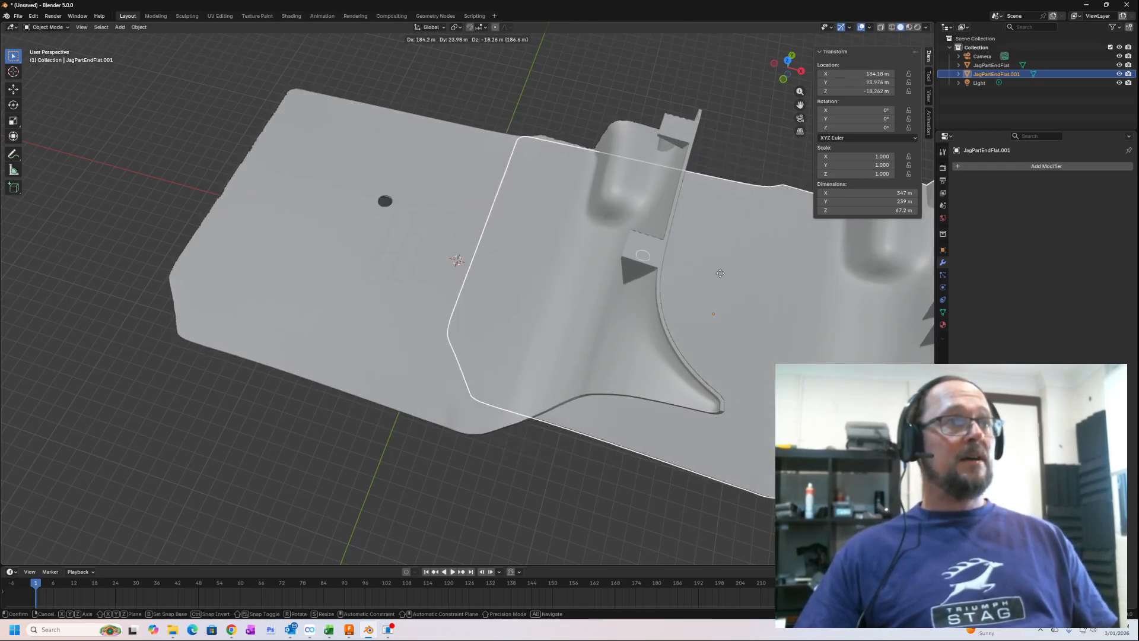
left_click(914, 356)
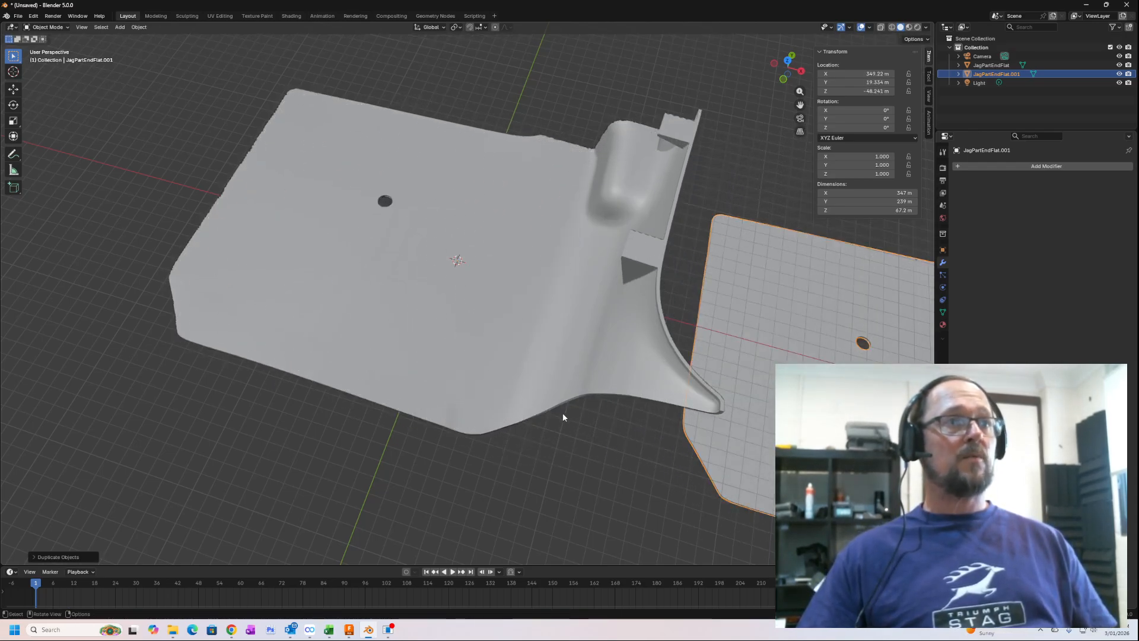
Mirror the duplicated part along the global X axis so it faces the original.
middle_click_drag(586, 451, 918, 226, "shift")
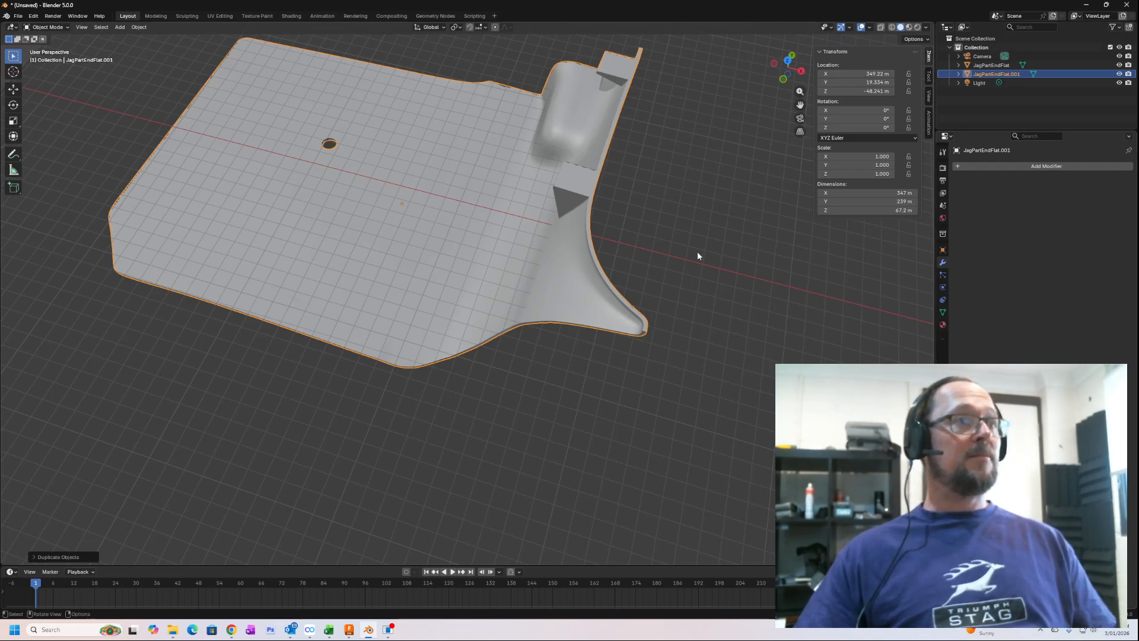
scroll(699, 252, "up", 3)
scroll(699, 252, "down", 1)
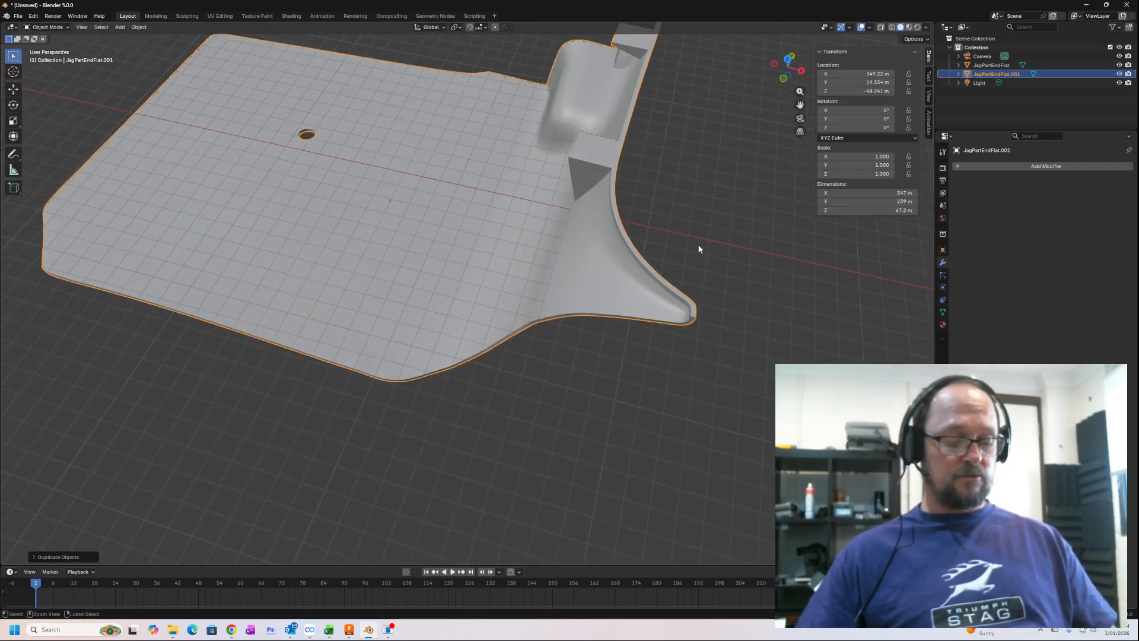
key("ctrl+m")
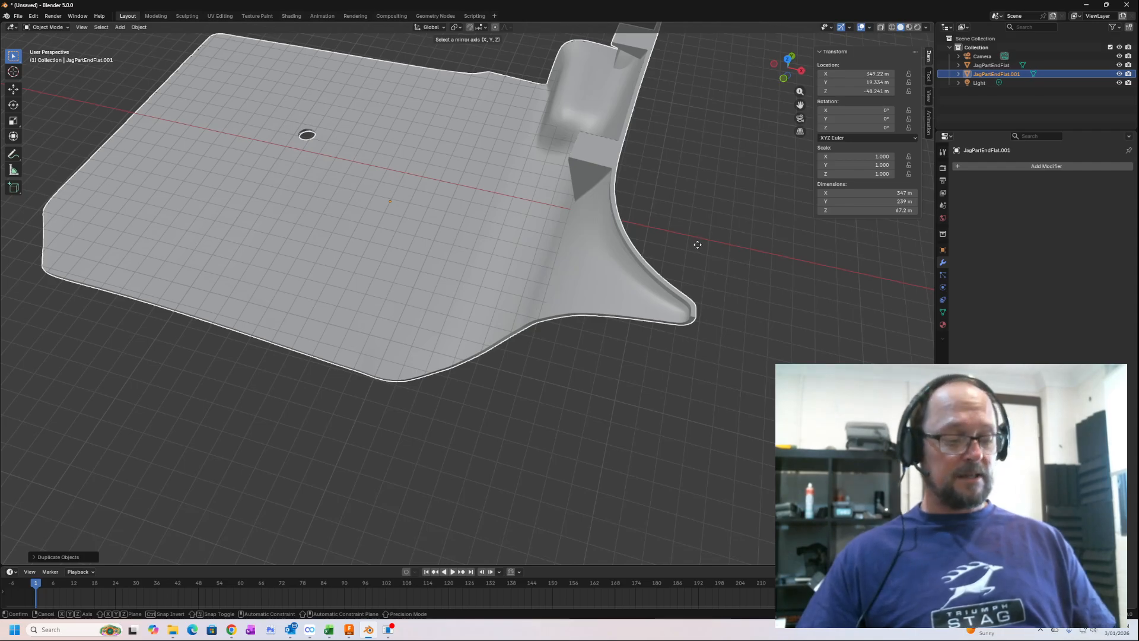
key("z")
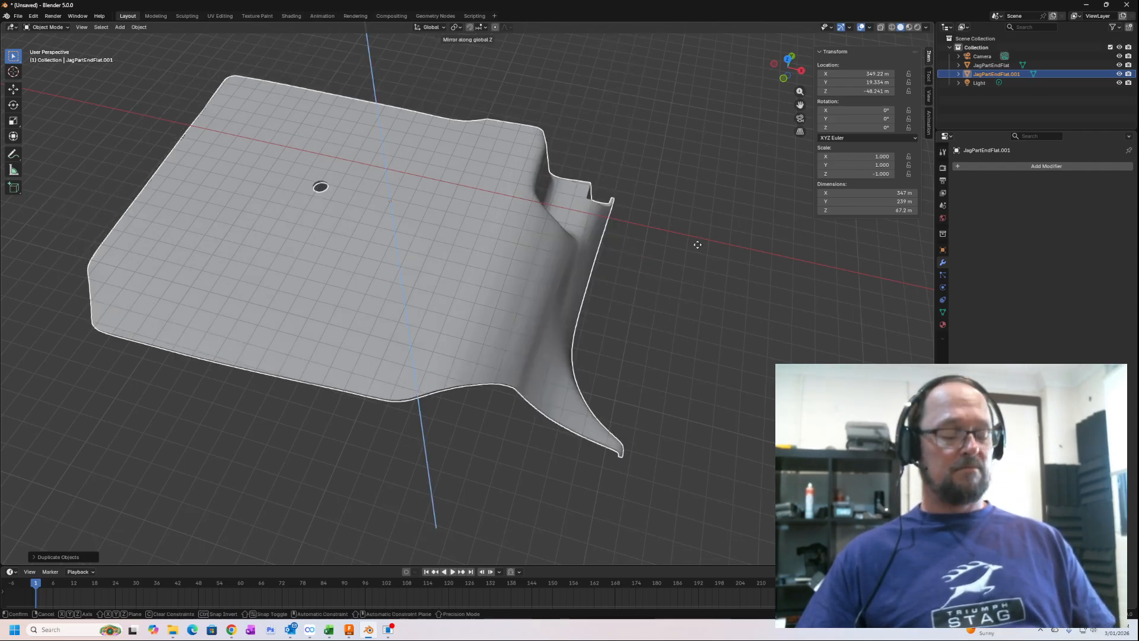
key("x")
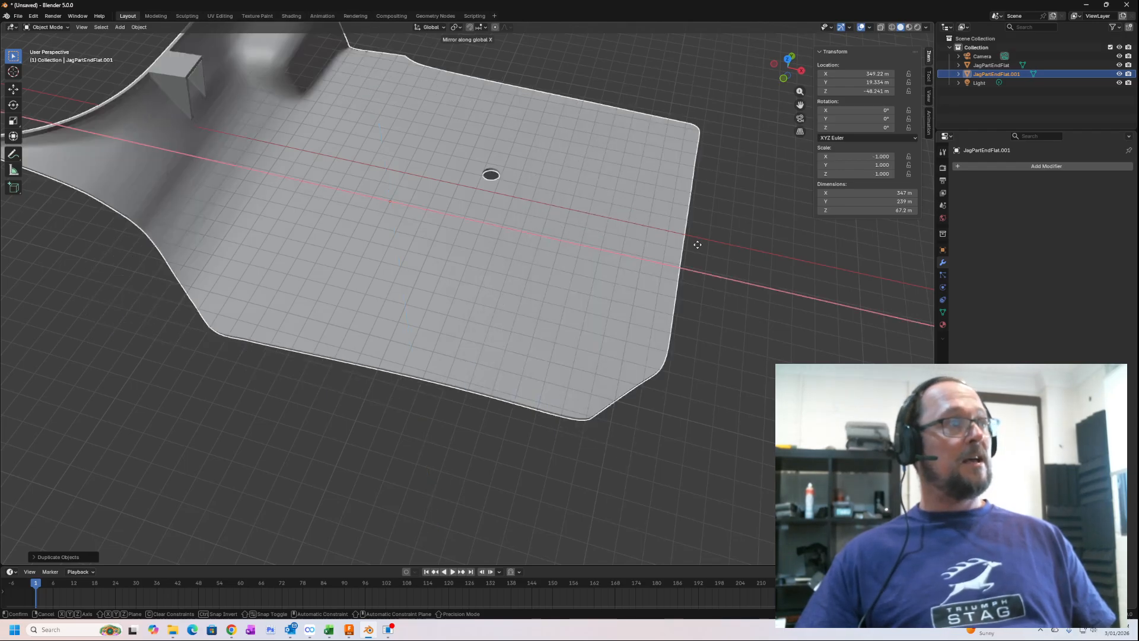
left_click(698, 245)
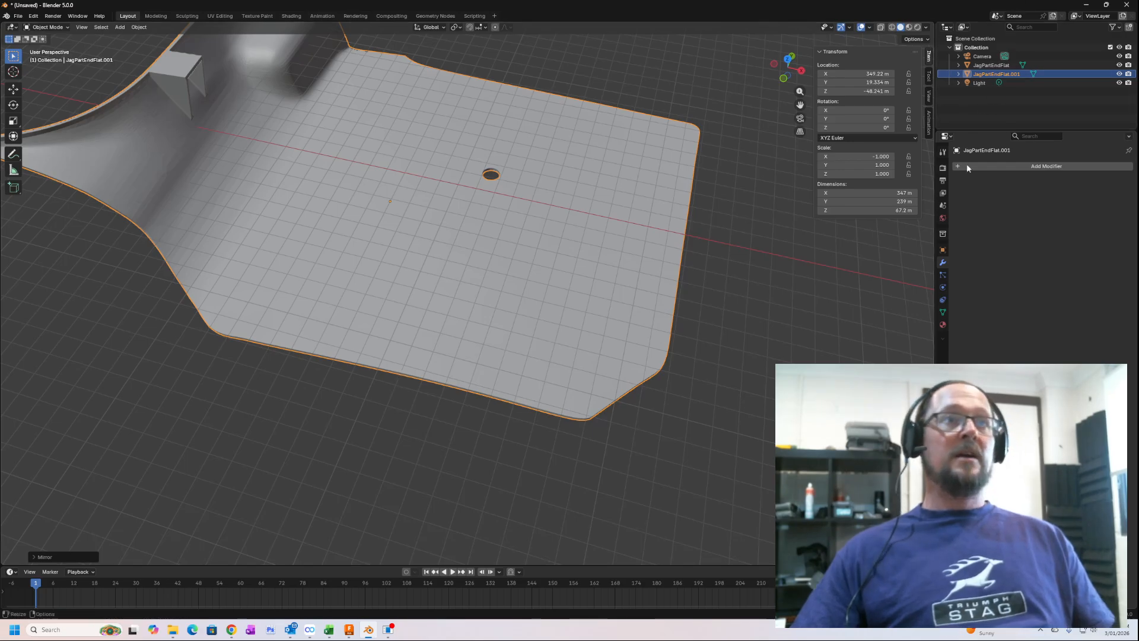
middle_click_drag(358, 364, 605, 264)
scroll(675, 446, "down", 4)
scroll(677, 428, "up", 4)
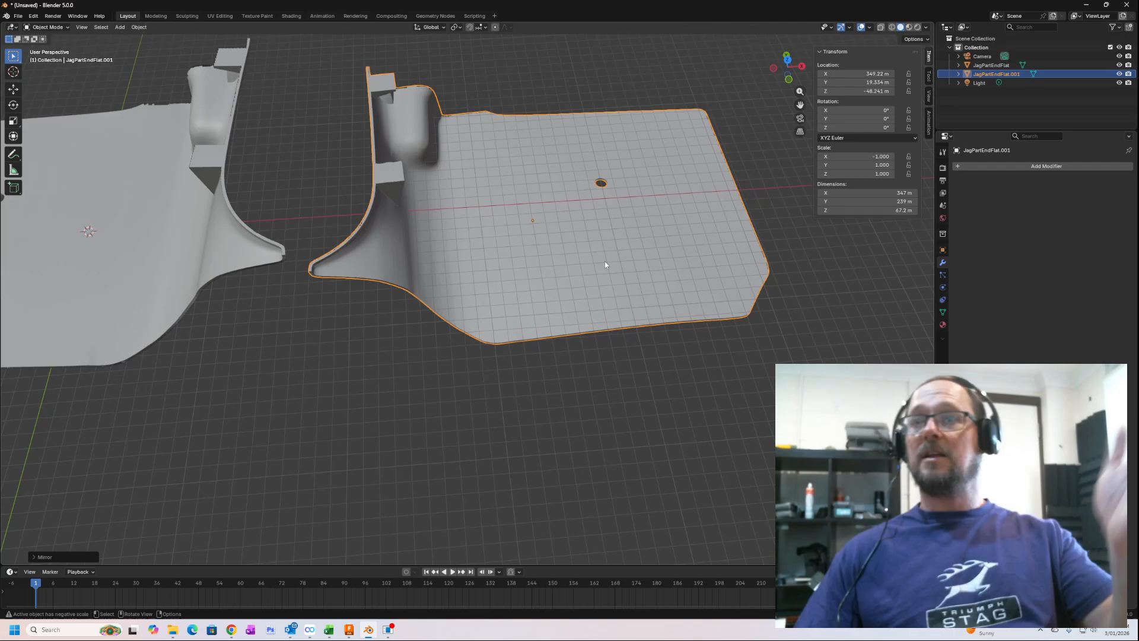